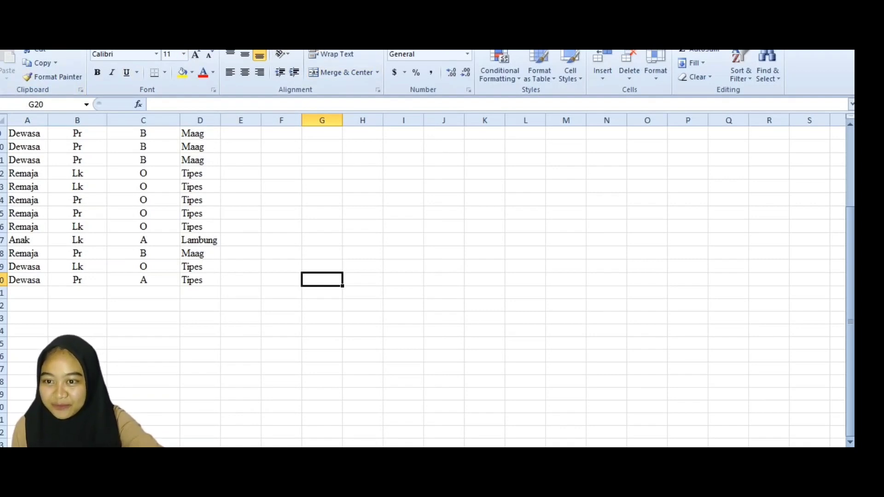
# Save the active sheet as penyakittt in CSV (MS-DOS) format, replacing the existing file and keeping the format.
pyautogui.hotkey('alt', 'f')
pyautogui.click(31, 72)
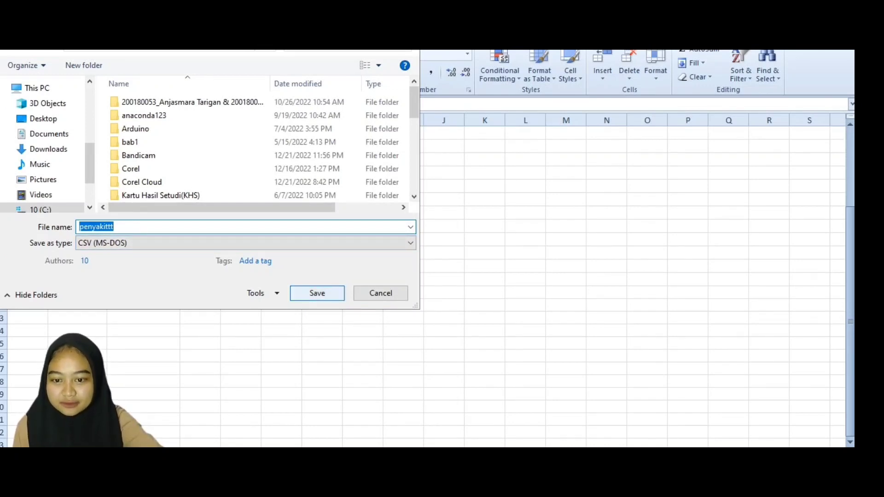
pyautogui.click(317, 293)
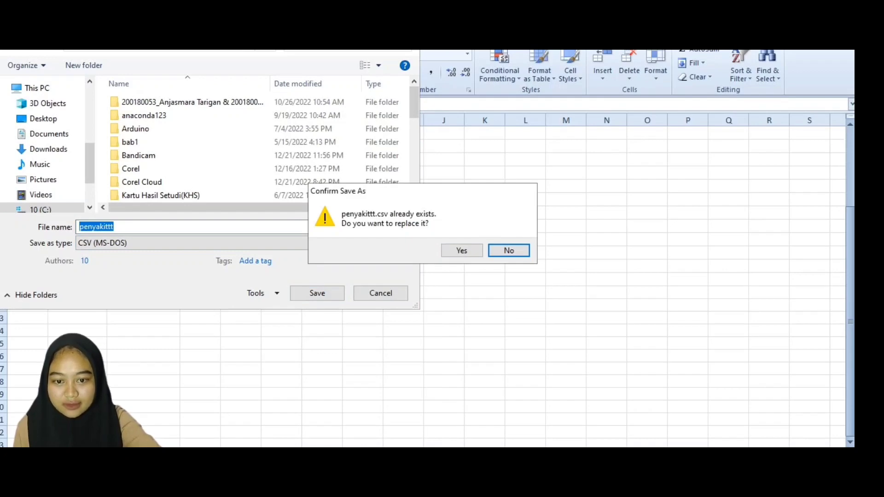
pyautogui.click(462, 250)
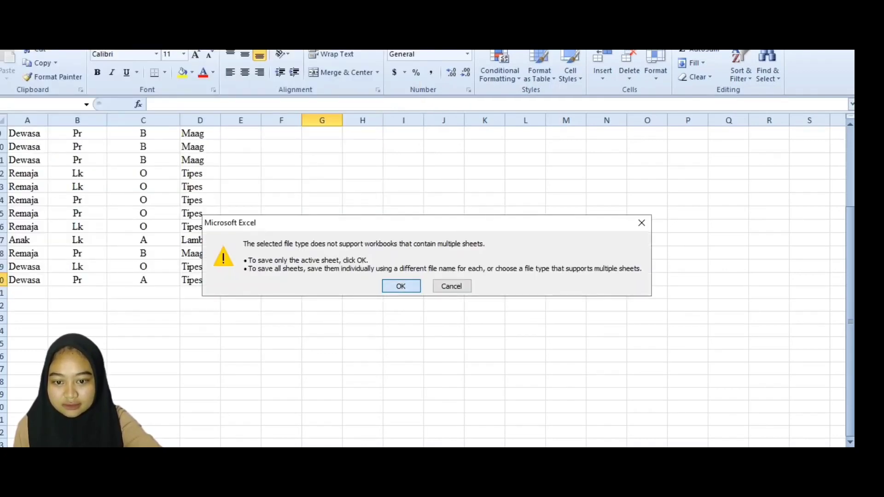
pyautogui.click(401, 286)
pyautogui.click(375, 290)
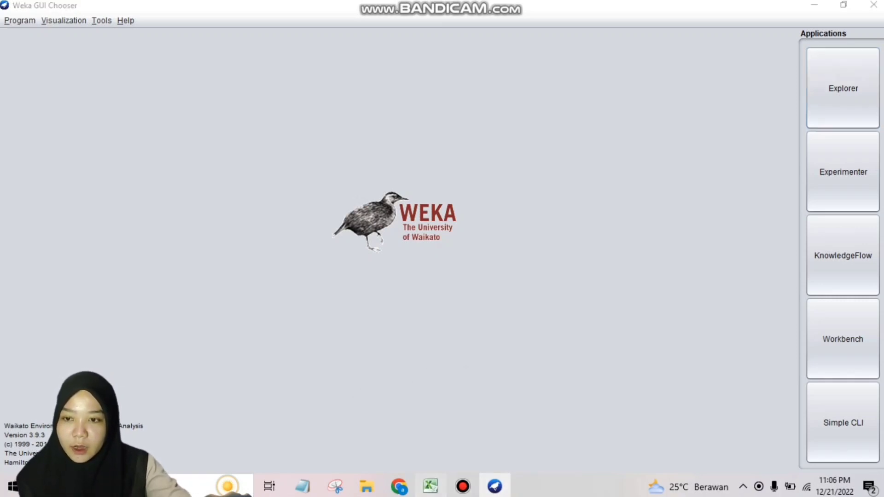
# Switch to Excel and save the penyakitt sheet under the name penyakittt in CSV (MS-DOS) format, keeping only the active sheet.
pyautogui.click(430, 486)
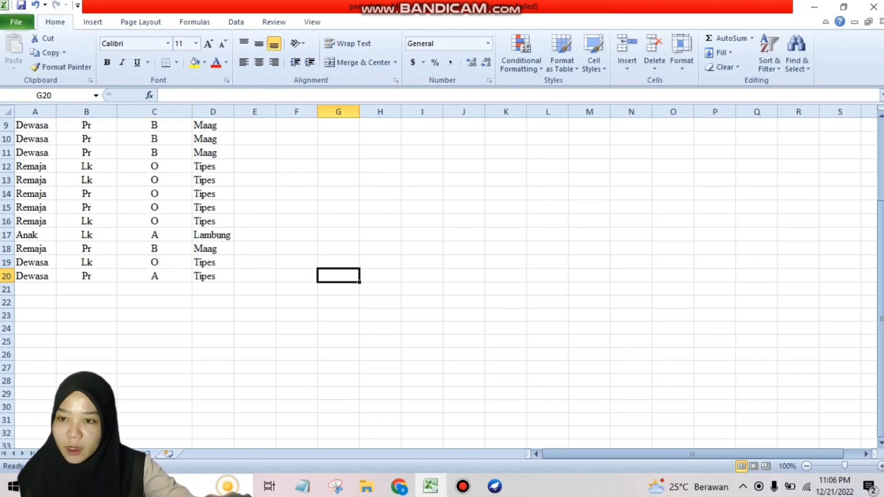
pyautogui.click(16, 22)
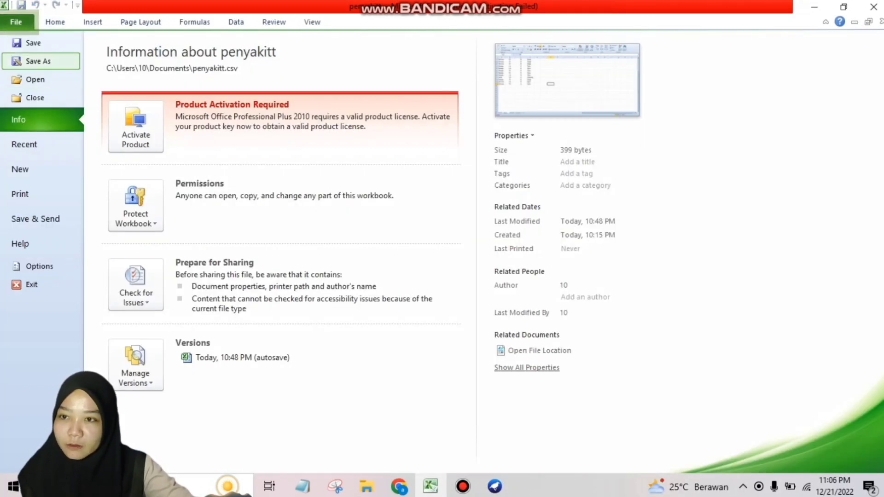
pyautogui.click(41, 61)
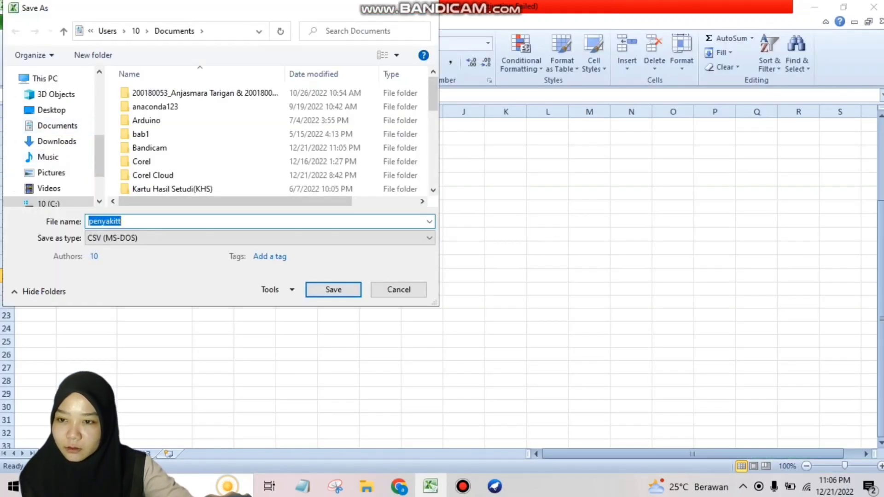
pyautogui.click(132, 221)
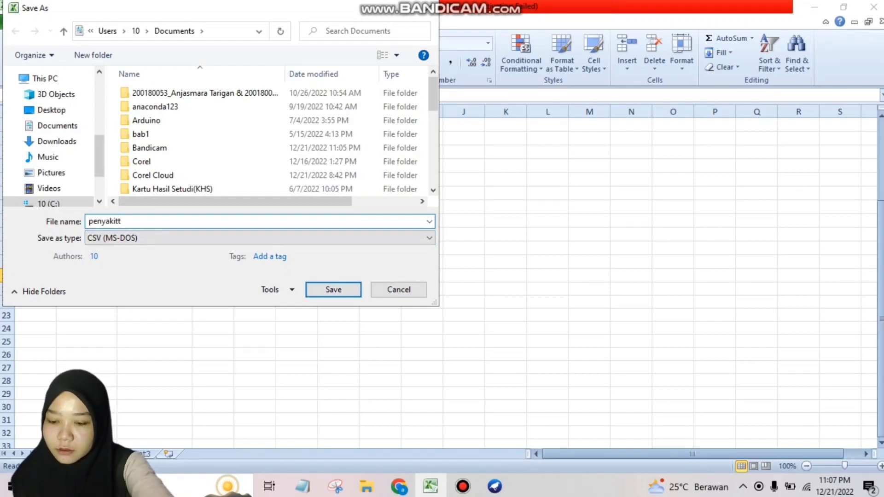
pyautogui.write('t')
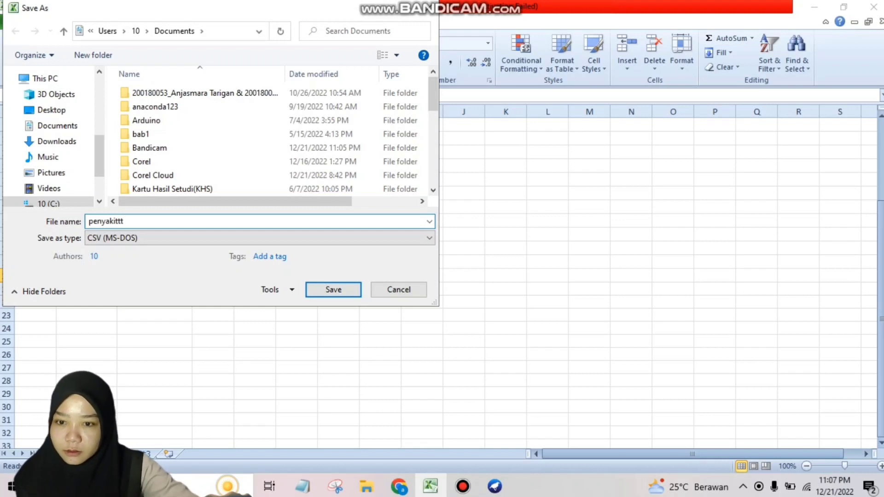
pyautogui.press('Return')
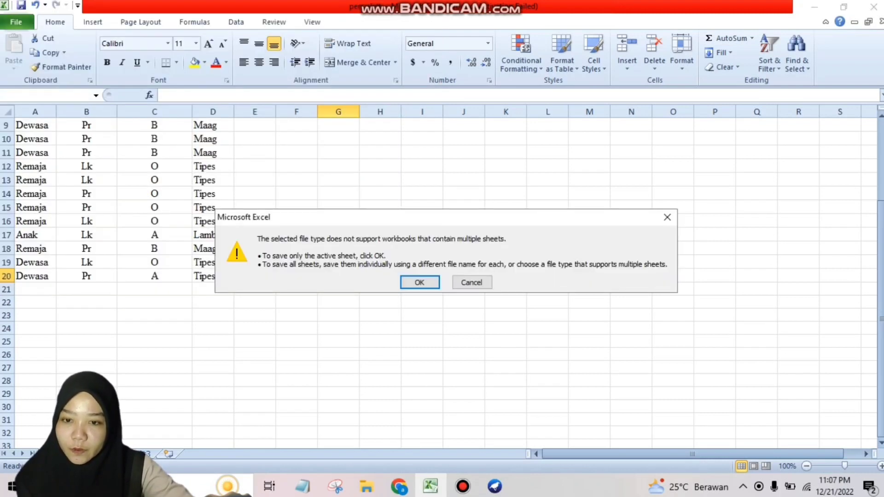
pyautogui.press('Return')
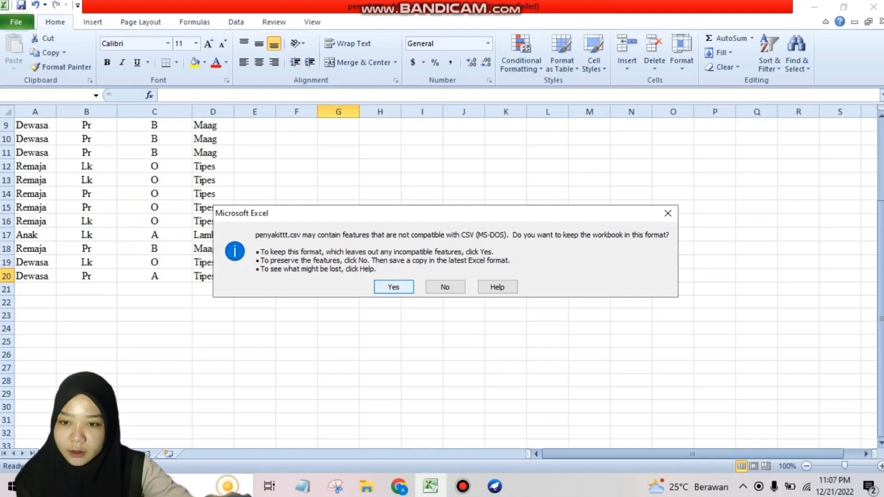
pyautogui.press('Return')
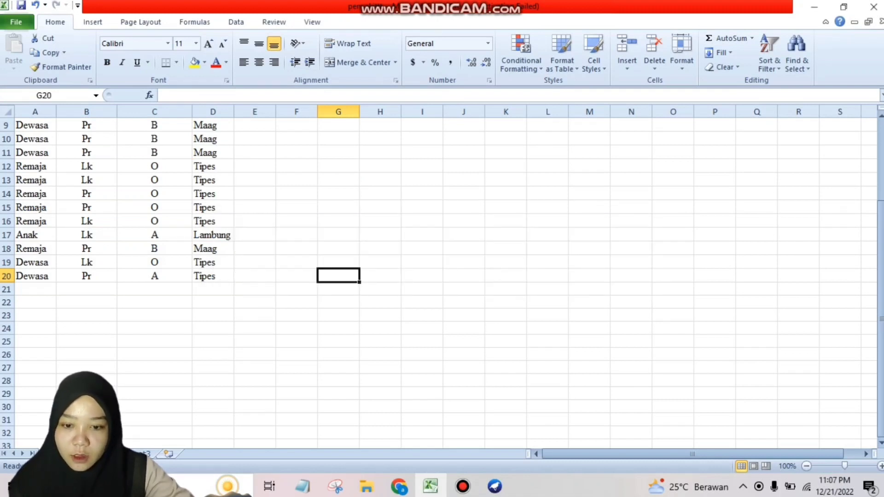
# Switch to the Weka GUI Chooser and launch the Explorer.
pyautogui.moveTo(495, 486)
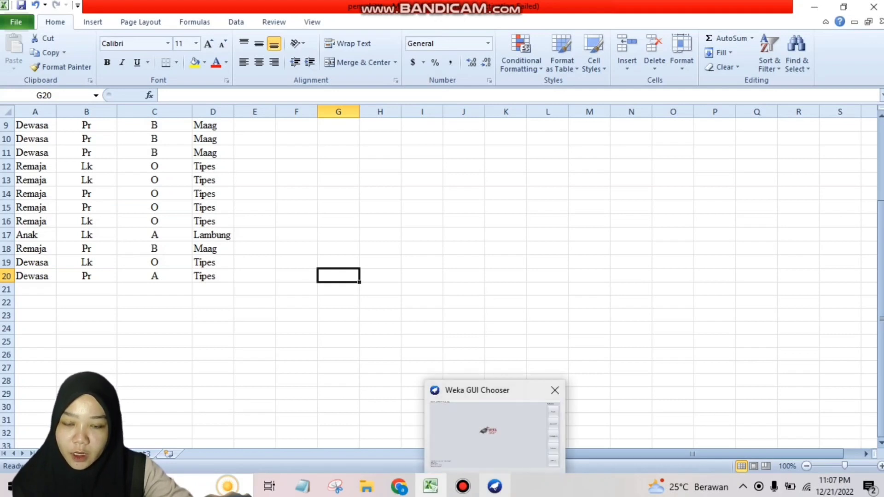
pyautogui.click(495, 434)
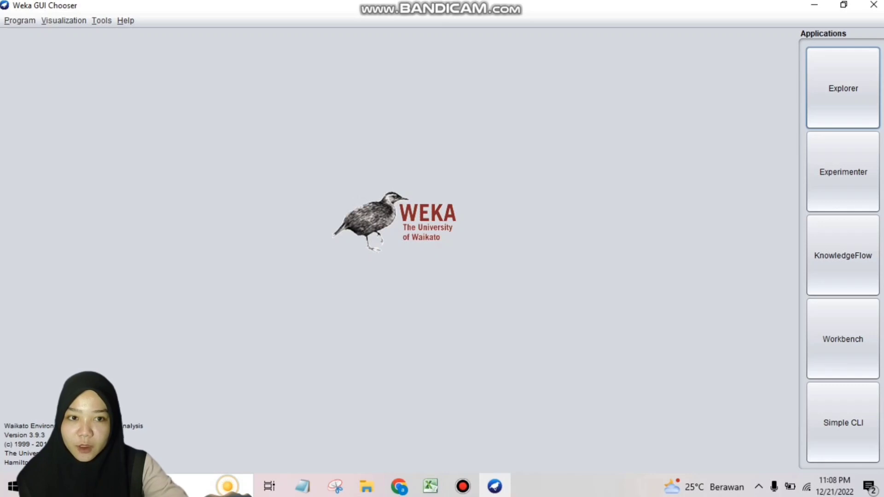
pyautogui.press('space')
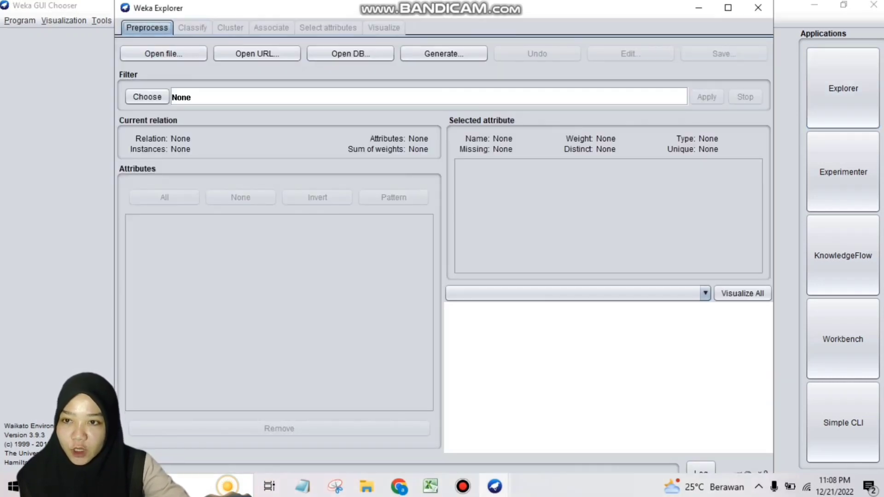
# Load penyakittt.csv from the Documents folder, using the CSV data files type.
pyautogui.click(164, 53)
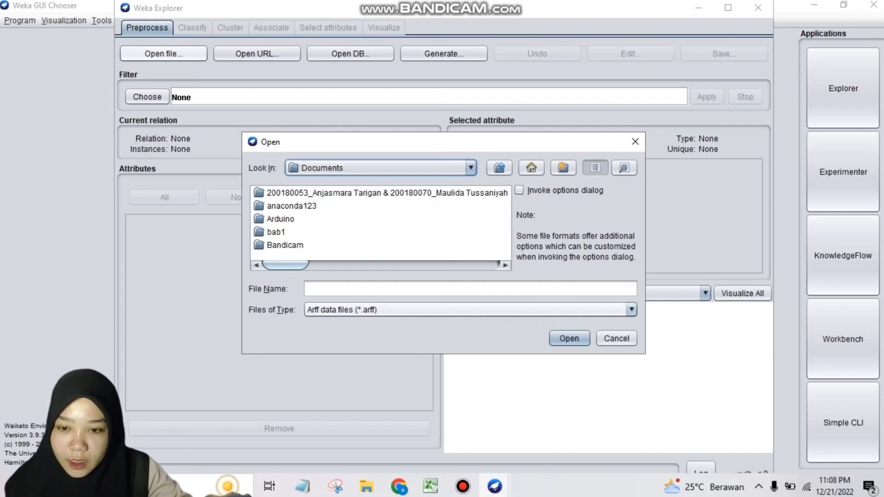
pyautogui.click(632, 310)
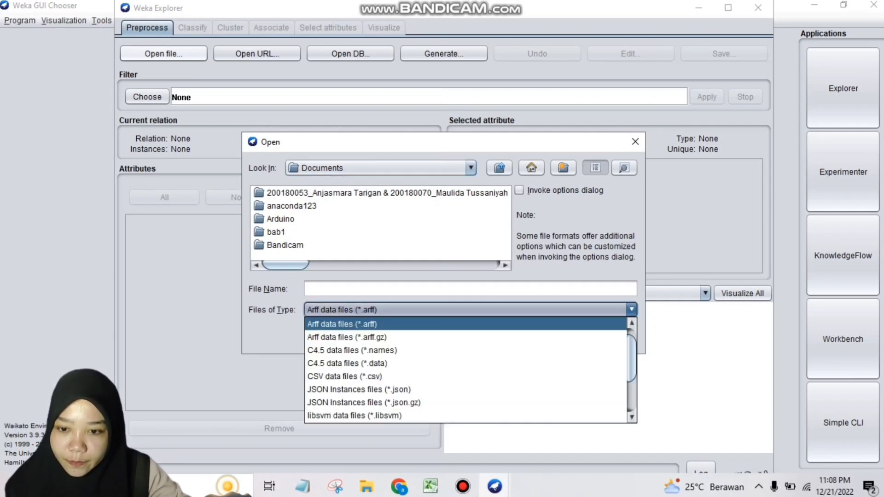
pyautogui.click(465, 377)
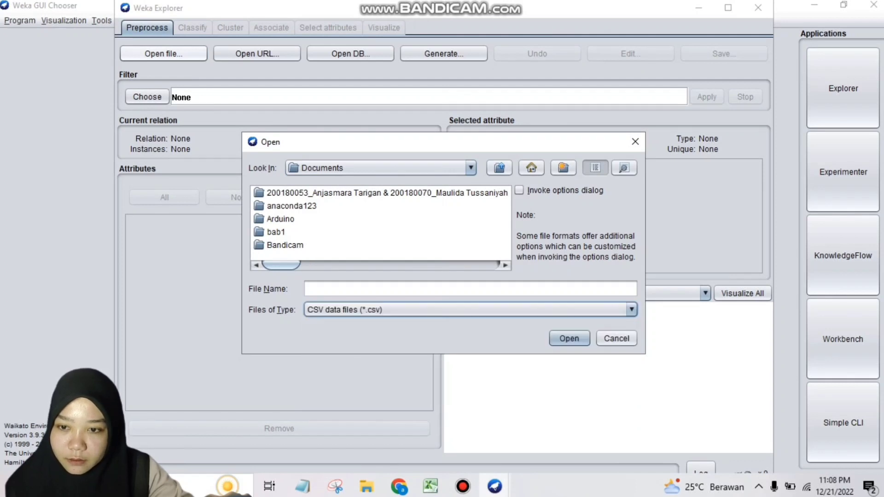
pyautogui.scroll(-5, 380, 223)
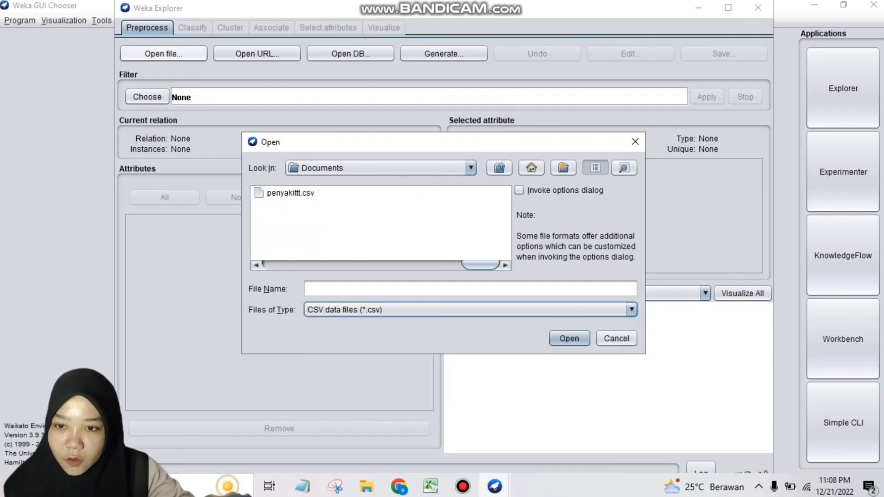
pyautogui.click(291, 193)
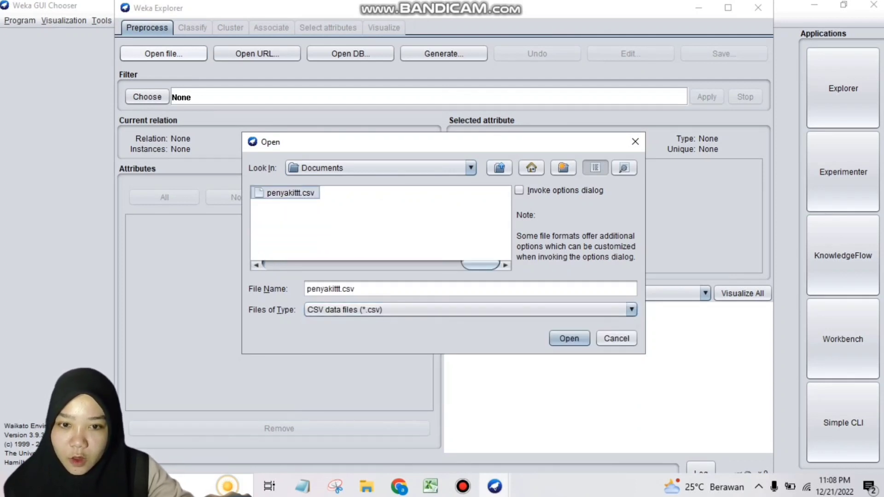
pyautogui.click(569, 338)
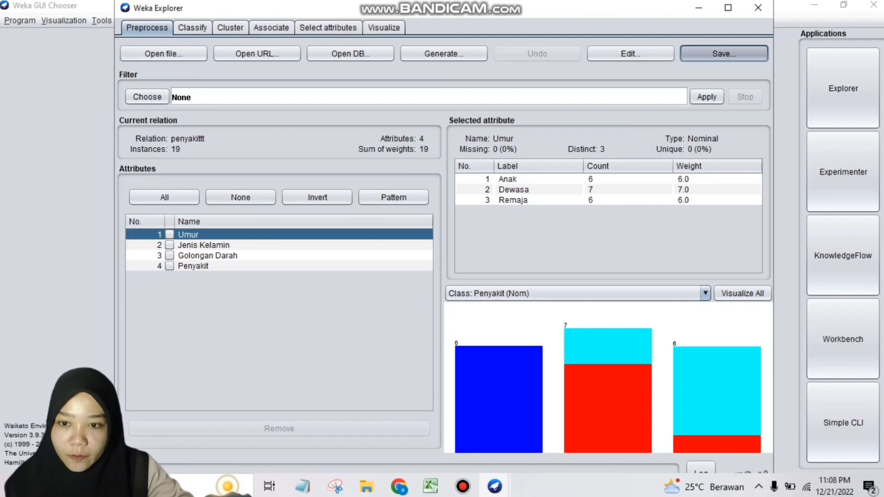
# Save the dataset as an Arff data file named "penyakittt." in Documents and open the saved penyakittt..arff.
pyautogui.click(724, 54)
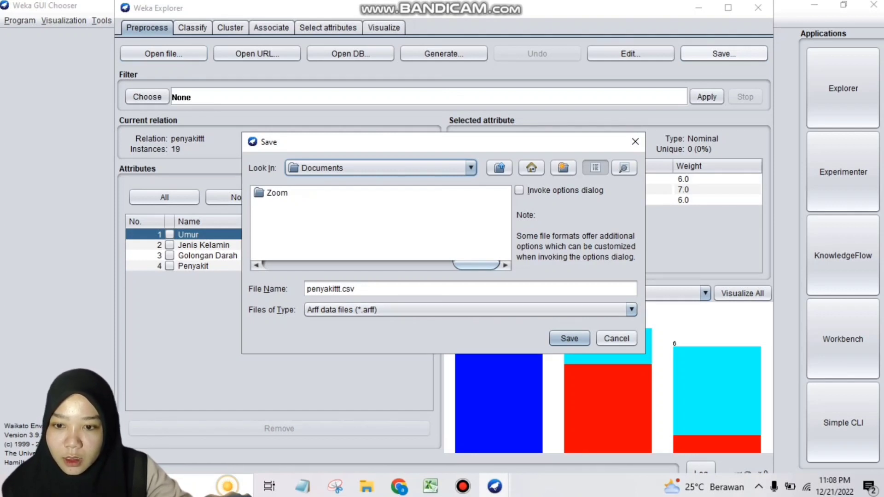
pyautogui.click(355, 289)
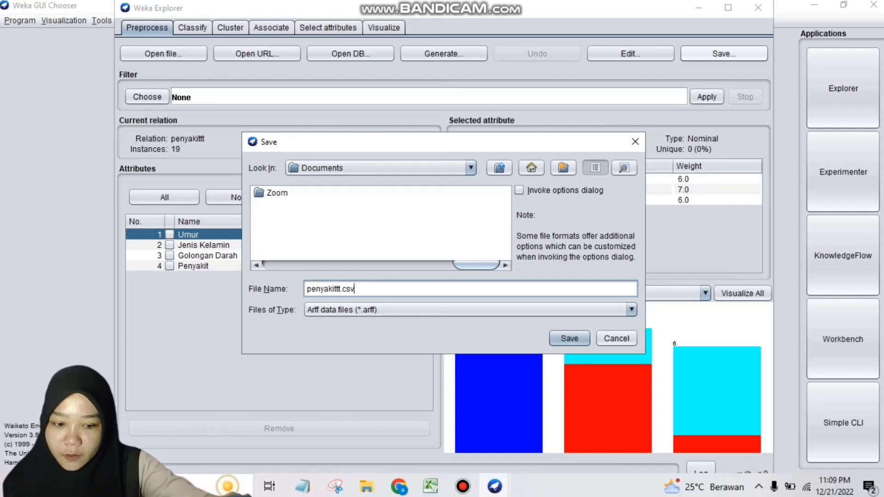
pyautogui.press('BackSpace')
pyautogui.press('BackSpace')
pyautogui.press('BackSpace')
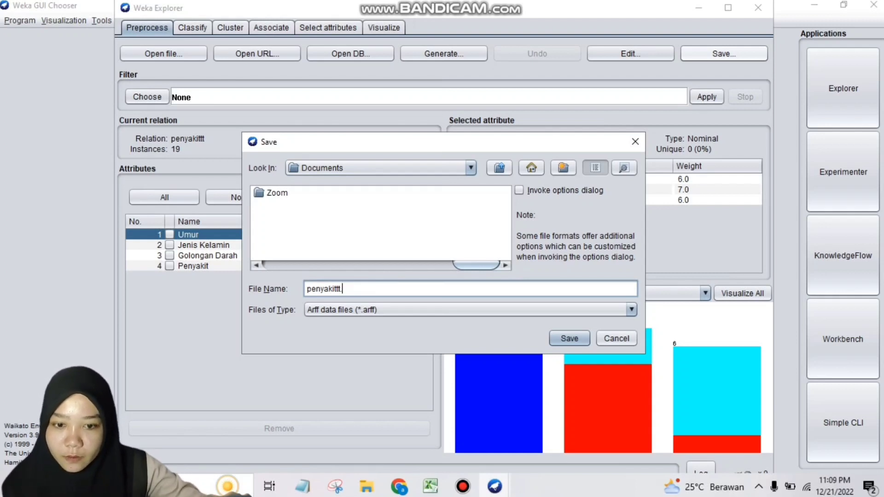
pyautogui.press('Return')
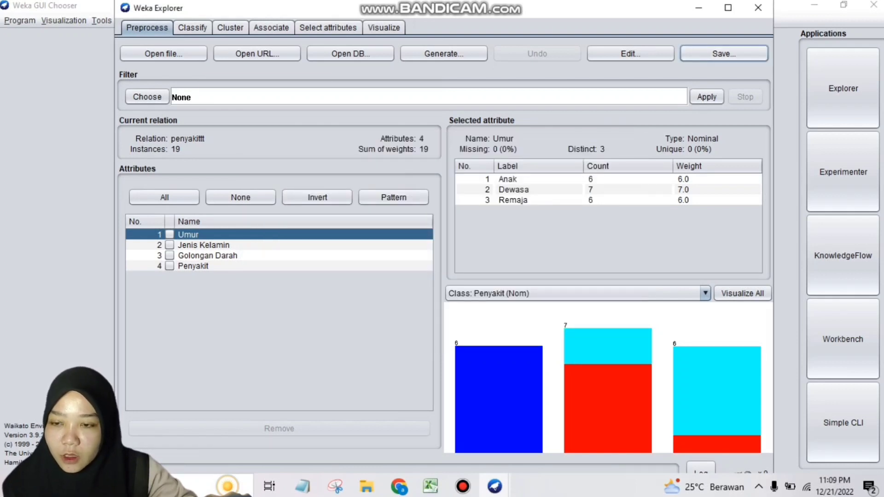
pyautogui.click(164, 54)
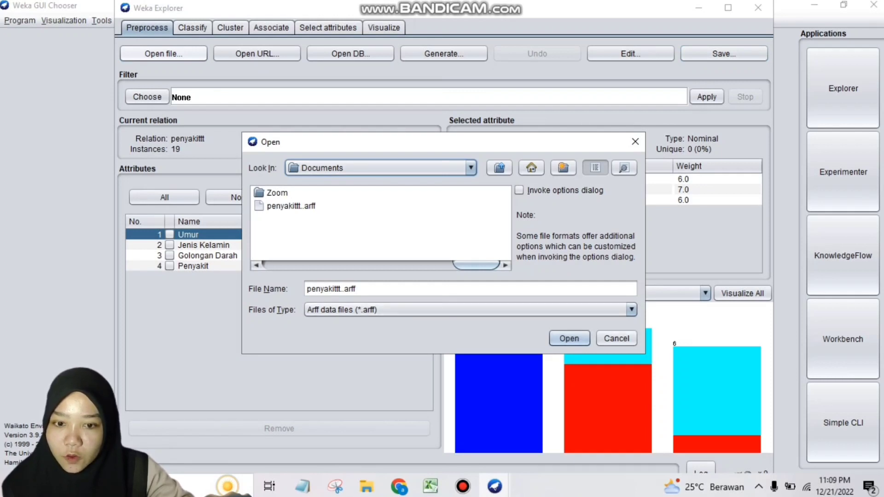
pyautogui.click(569, 339)
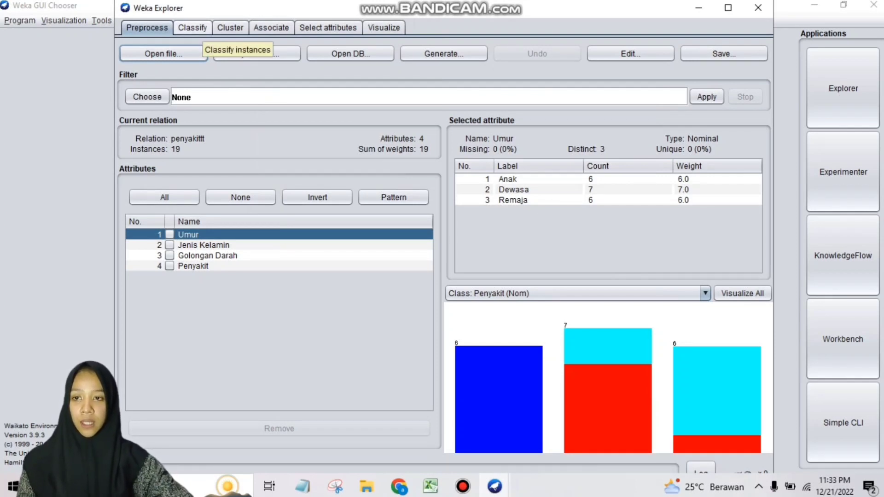
# Run the J48 tree classifier on the Penyakit class with a 66% percentage split as the test option.
pyautogui.click(193, 28)
pyautogui.click(151, 66)
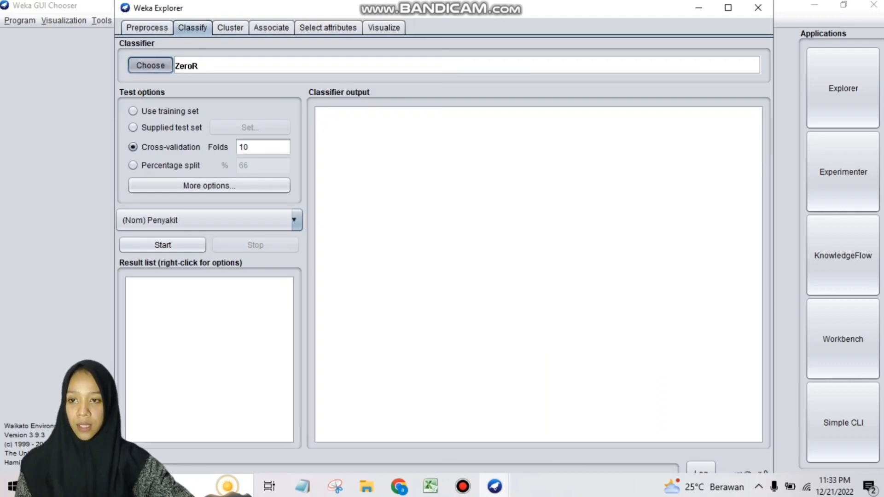
pyautogui.click(155, 242)
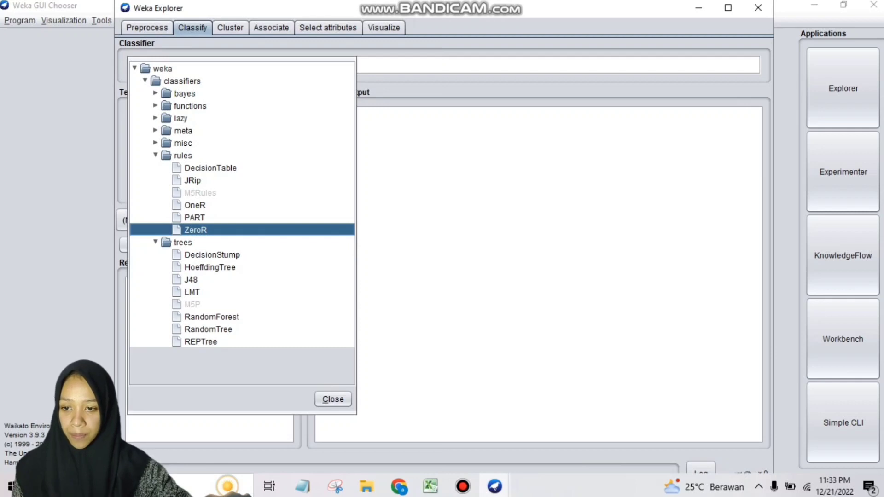
pyautogui.click(193, 280)
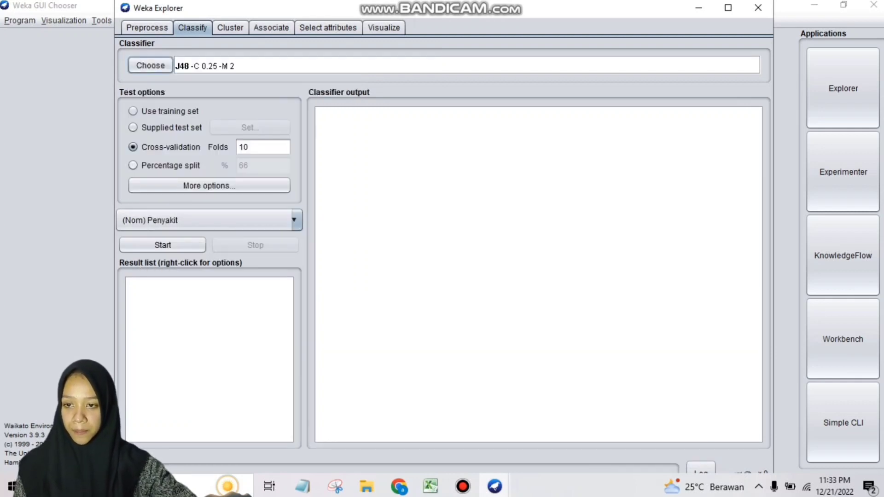
pyautogui.click(133, 166)
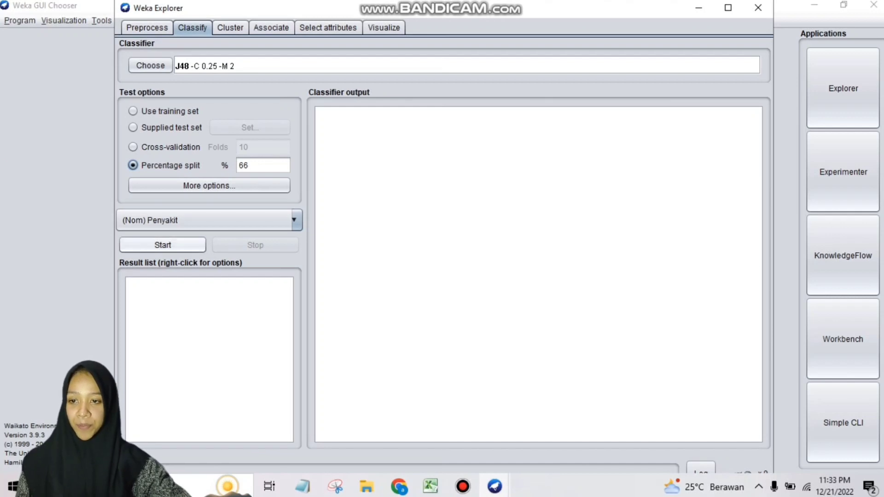
pyautogui.click(162, 245)
# Review the J48 run's classifier output and visualize its decision tree.
pyautogui.scroll(10, 526, 270)
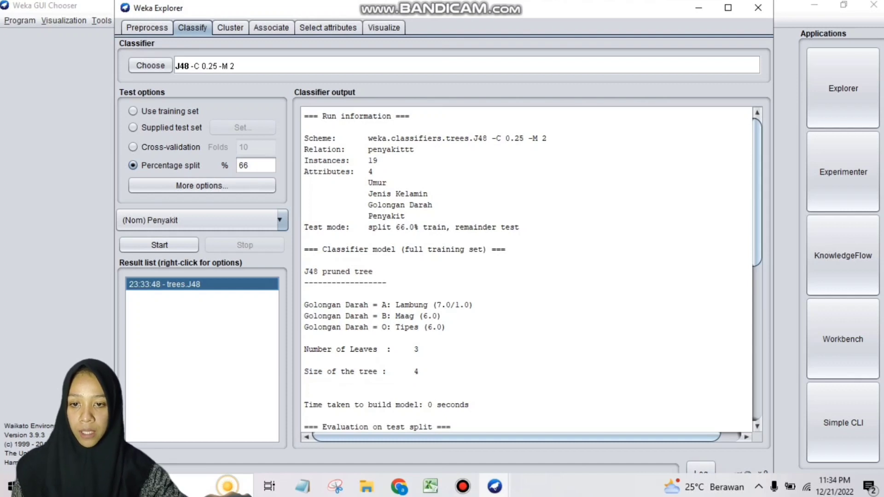
pyautogui.scroll(-7, 526, 269)
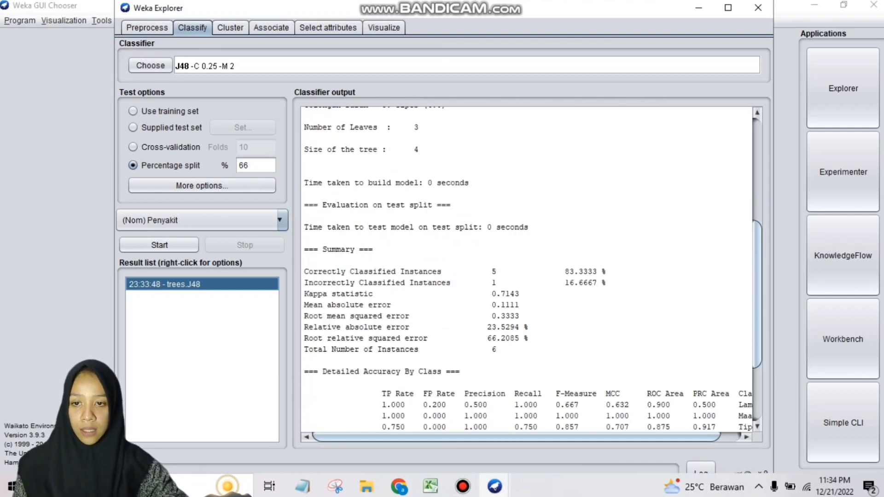
pyautogui.scroll(-1, 526, 269)
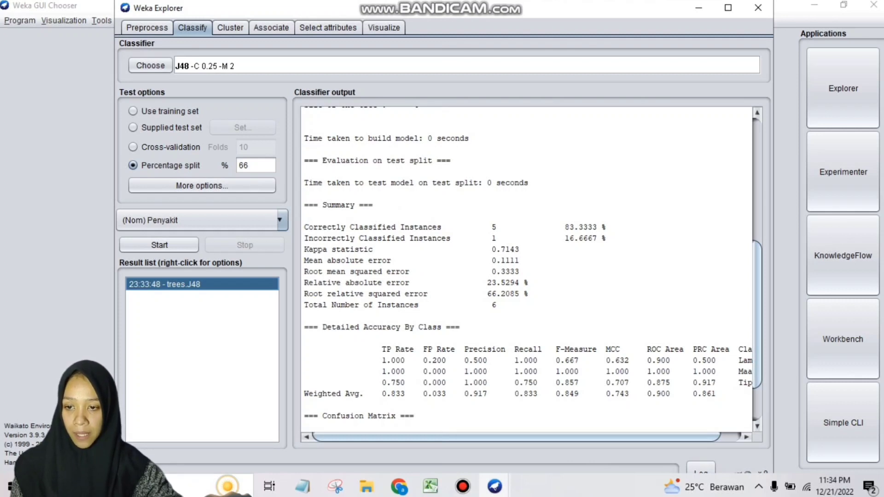
pyautogui.rightClick(205, 285)
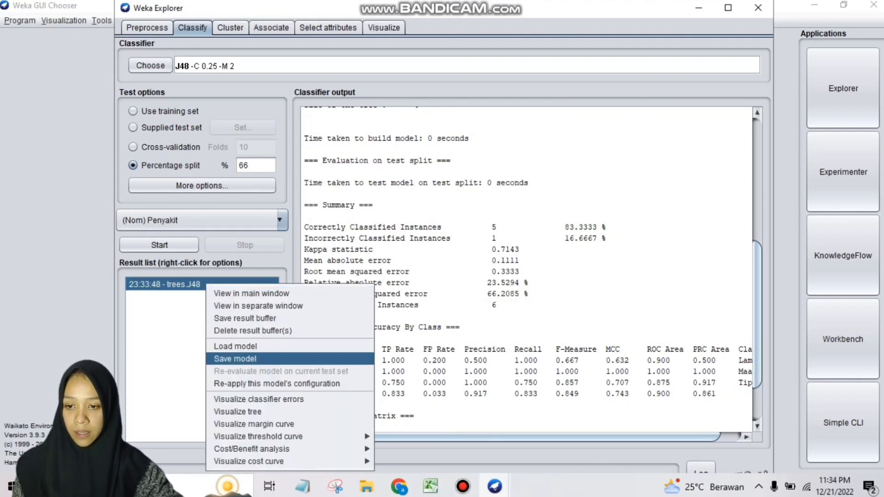
pyautogui.click(237, 412)
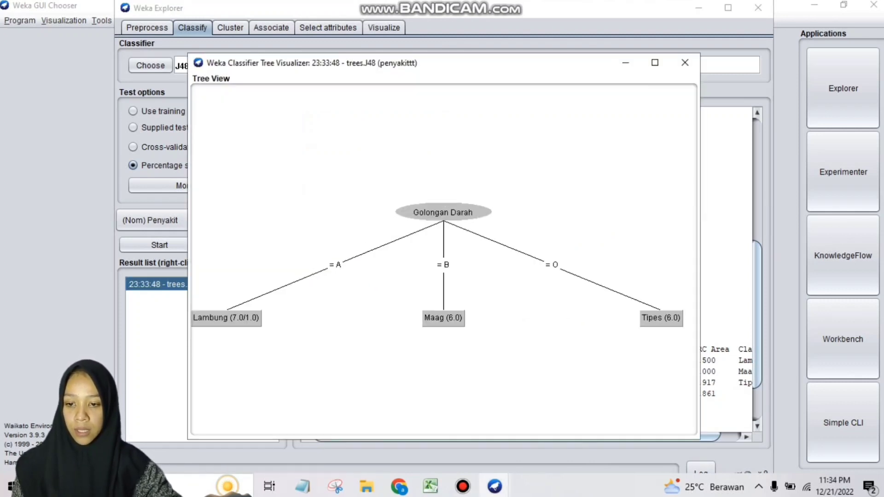